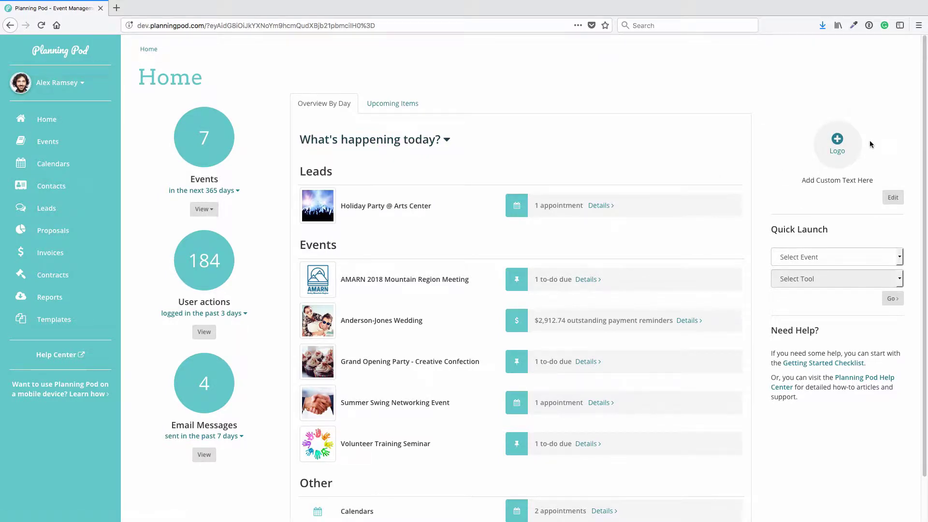
# Upload CoachHouseLogo2.png from the Assets folder as the home page company logo.
pyautogui.click(841, 141)
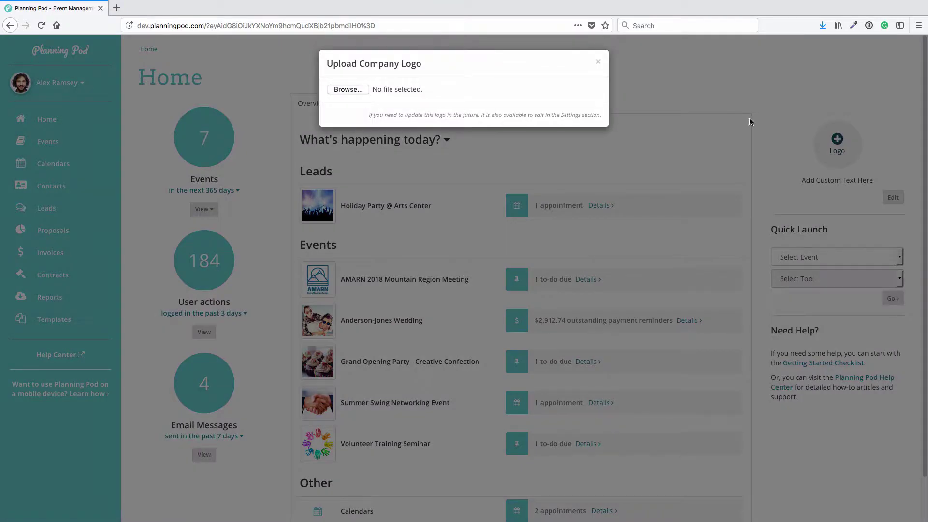
pyautogui.click(346, 90)
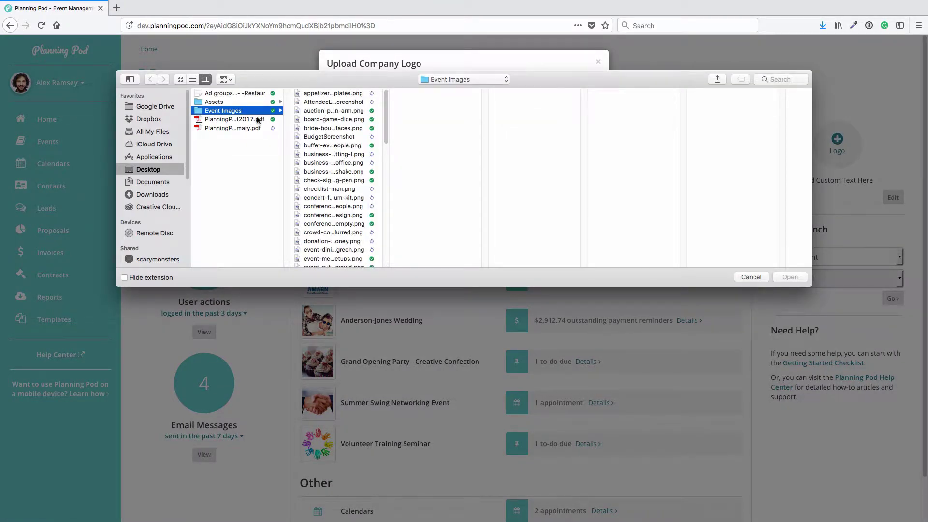
pyautogui.click(222, 102)
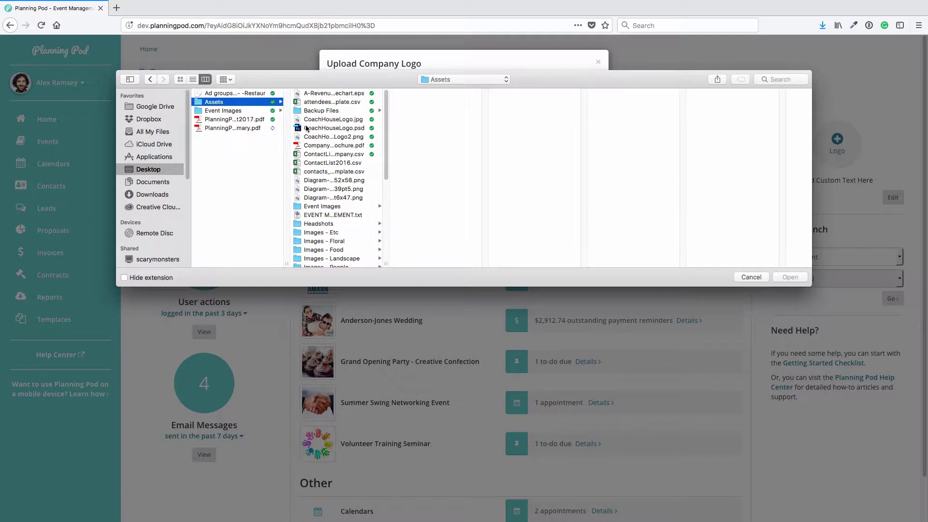
pyautogui.click(350, 138)
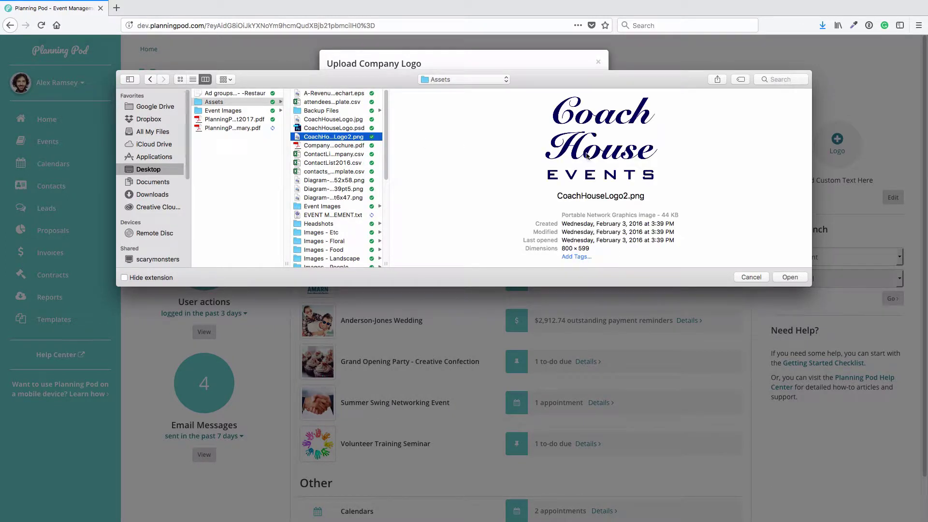
pyautogui.click(790, 278)
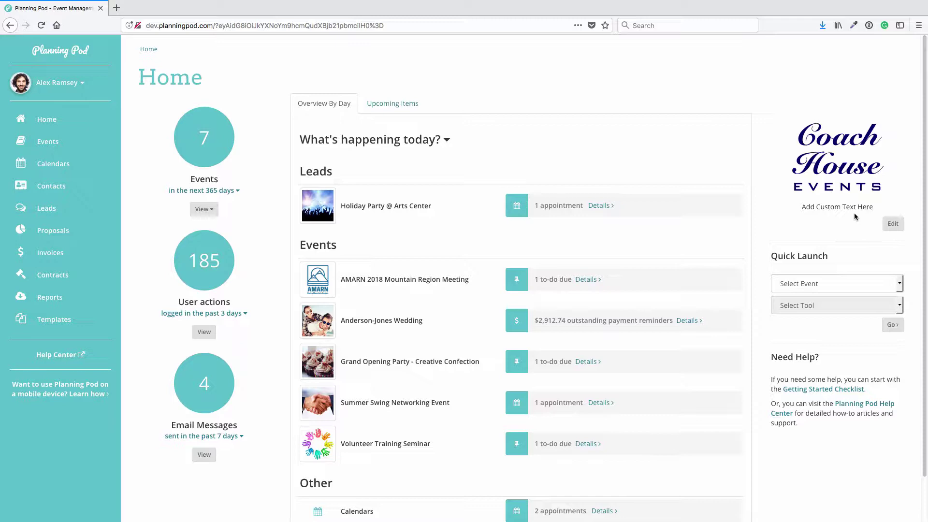
# Replace the placeholder text with 'Event Management | Planning', the company phone and e-mail, and save.
pyautogui.click(892, 224)
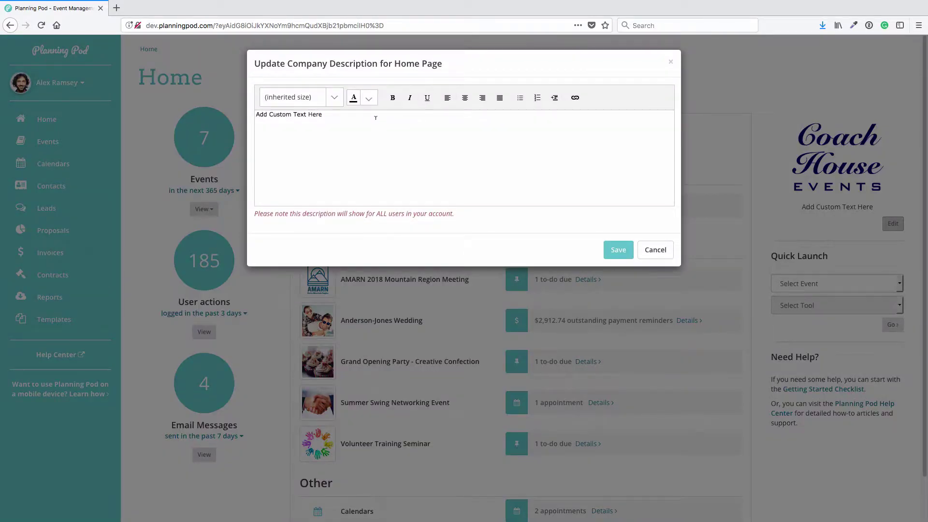
pyautogui.tripleClick(375, 118)
pyautogui.write('Event Management')
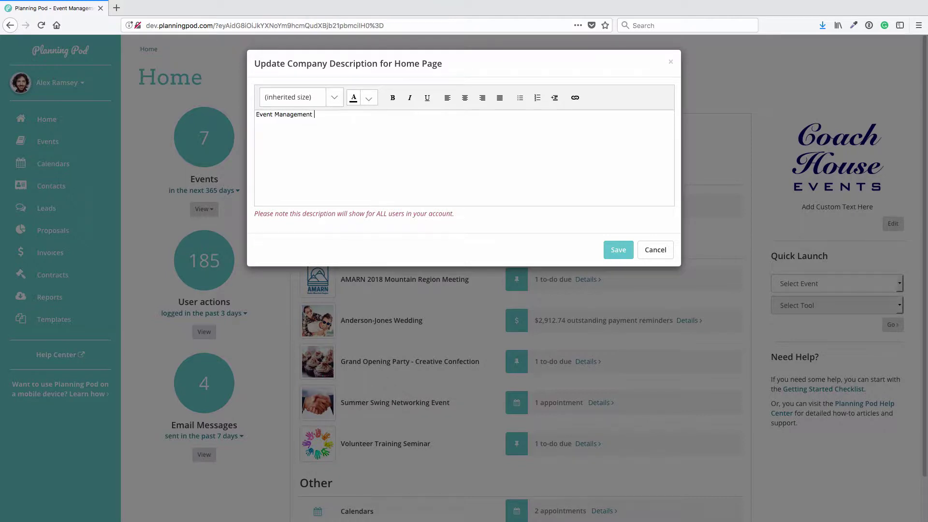
pyautogui.write(' | Planning ')
pyautogui.write('555-444-3333')
pyautogui.press('Return')
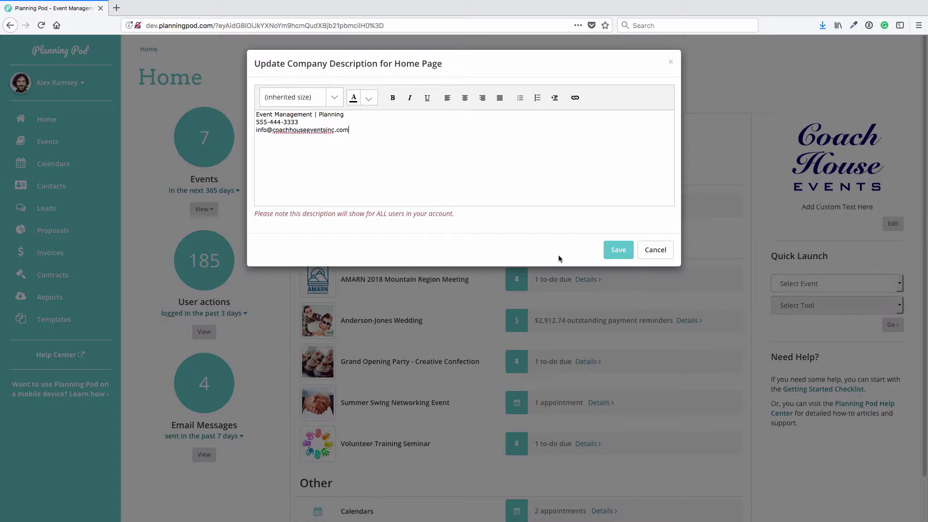
pyautogui.click(618, 249)
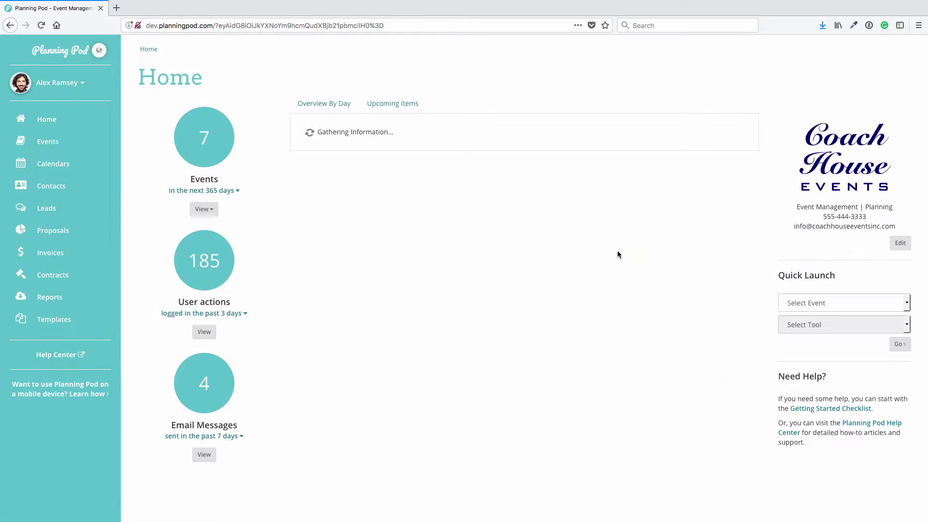
# Make the whole description bold and centred, and save it.
pyautogui.click(892, 243)
pyautogui.hotkey('ctrl', 'a')
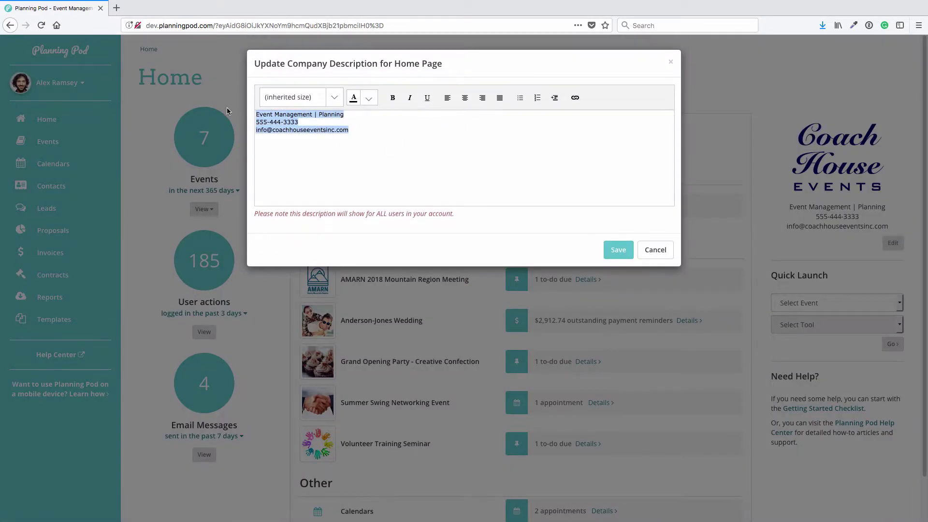
pyautogui.click(393, 97)
pyautogui.click(464, 98)
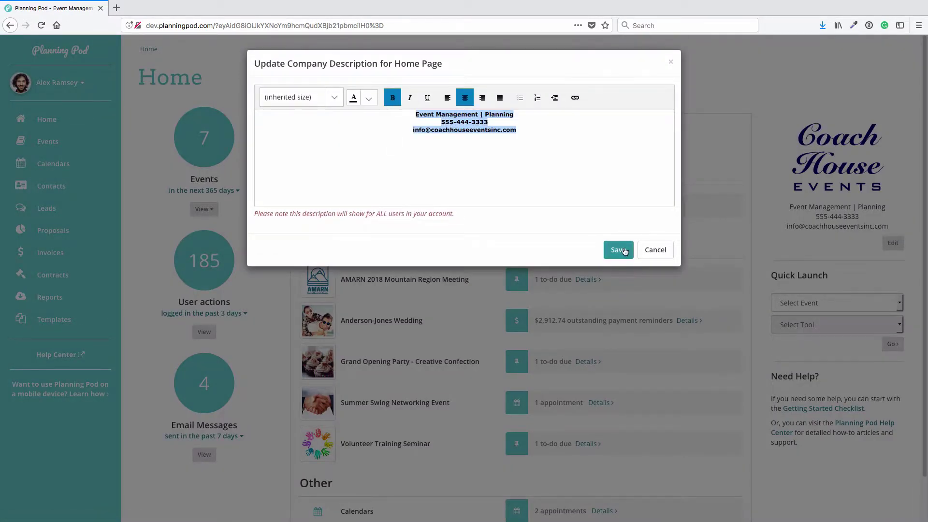
pyautogui.click(622, 249)
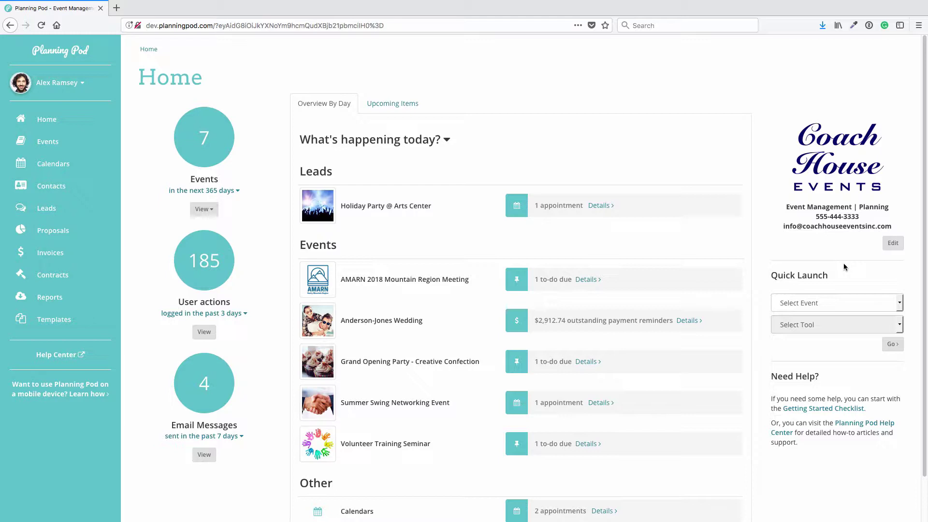
# Check the Organization Logo settings page, then return to the Account Settings overview.
pyautogui.click(68, 84)
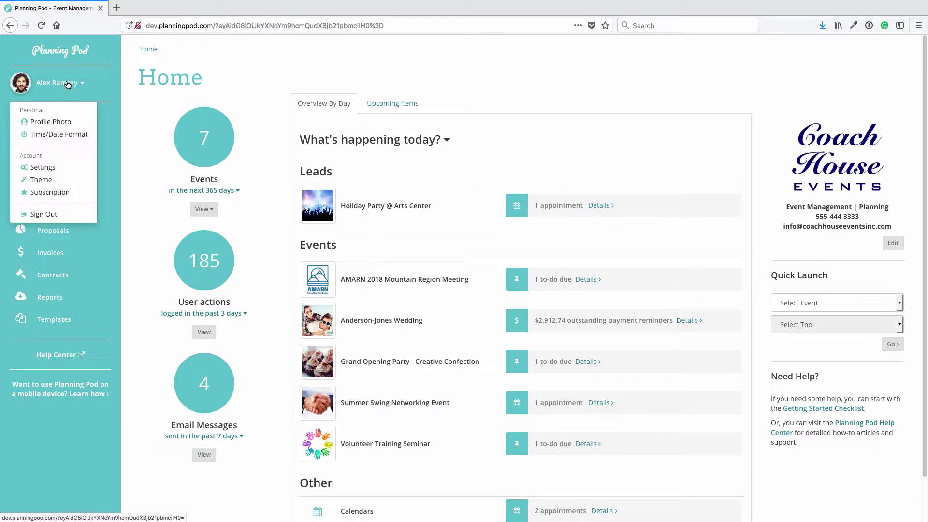
pyautogui.click(47, 168)
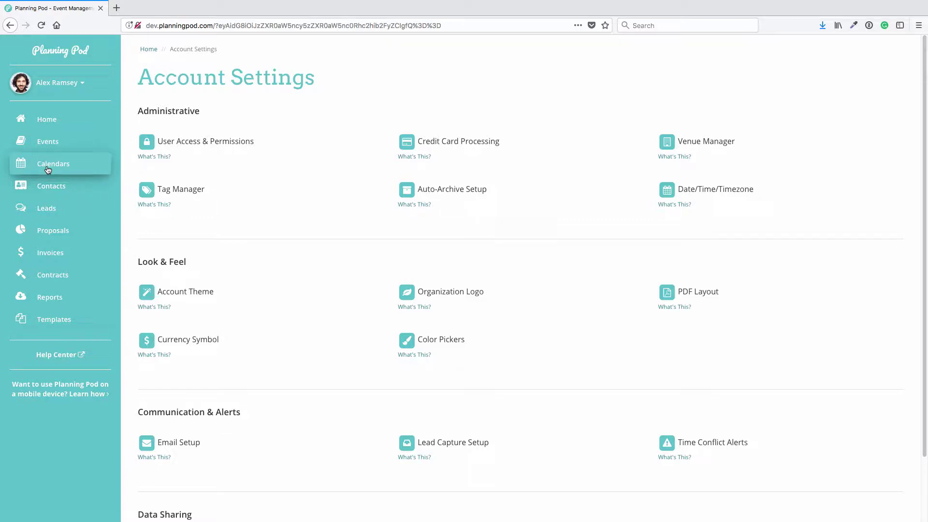
pyautogui.click(445, 292)
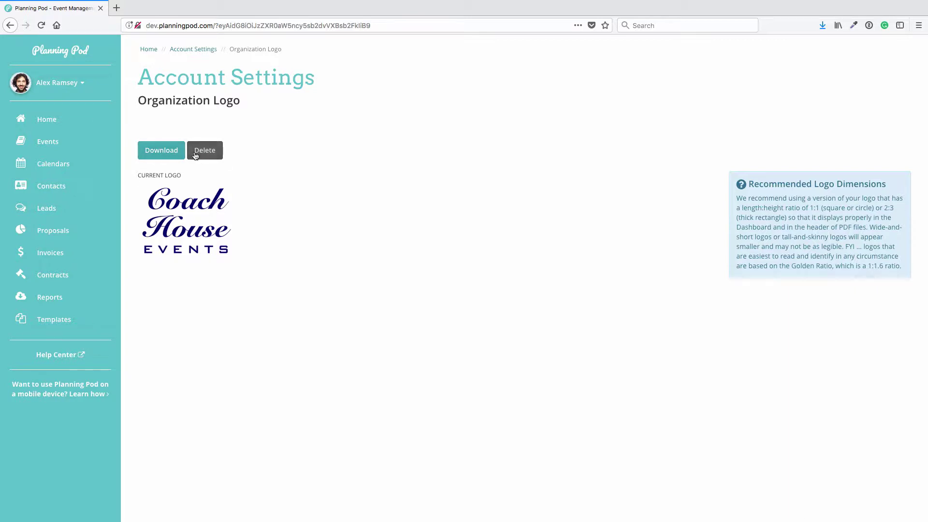
pyautogui.click(192, 50)
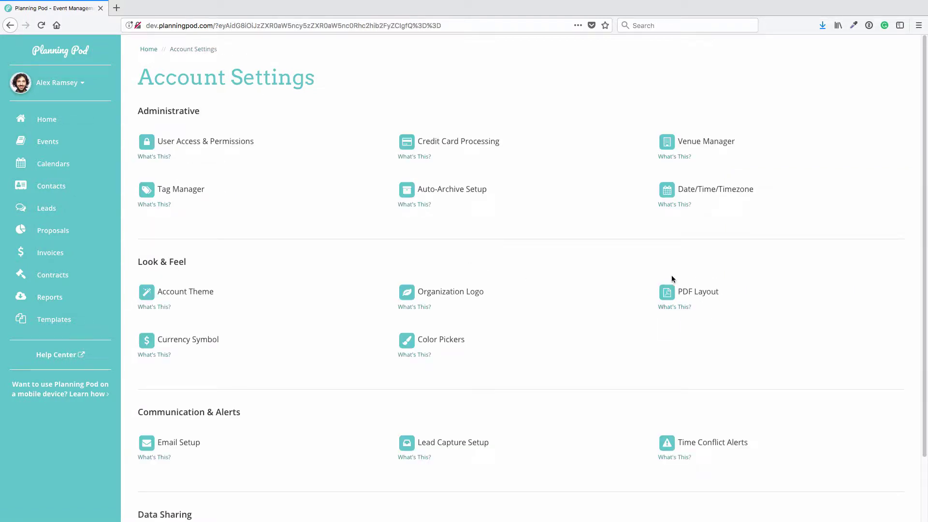
# Keep the PDF header alignment at Center and replace the footer with 'Copyright 2018 Coach House Event'.
pyautogui.click(708, 294)
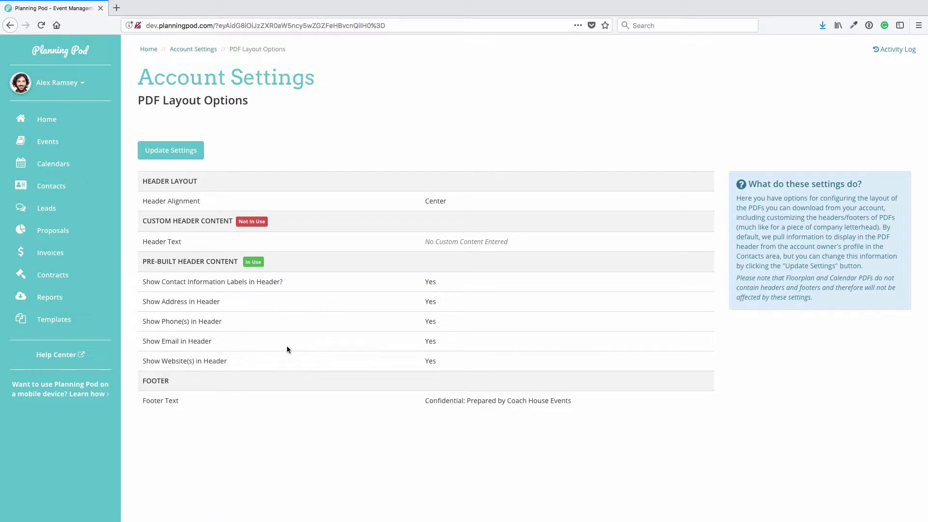
pyautogui.click(171, 153)
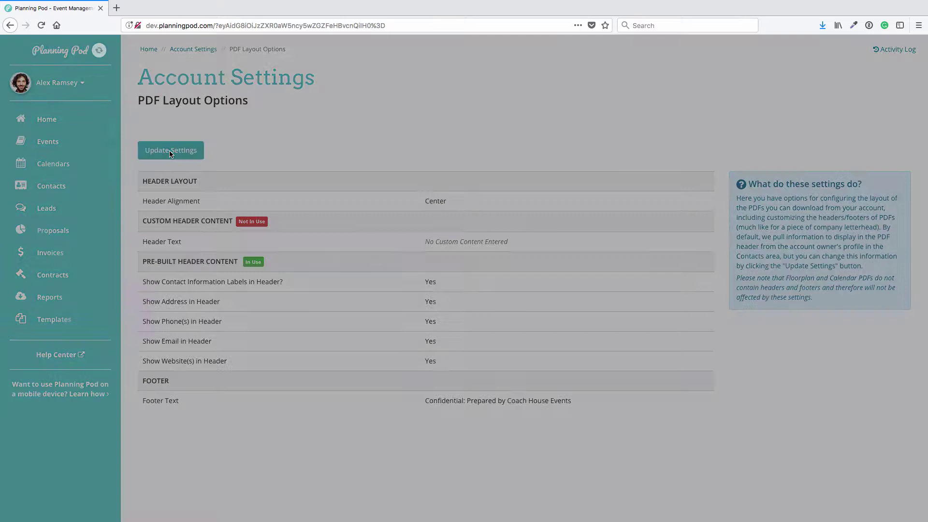
pyautogui.click(295, 137)
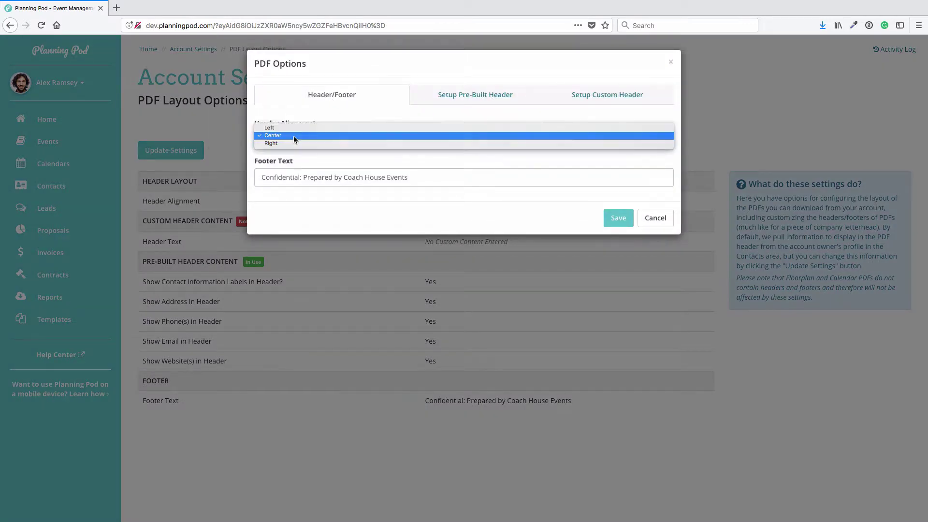
pyautogui.click(290, 136)
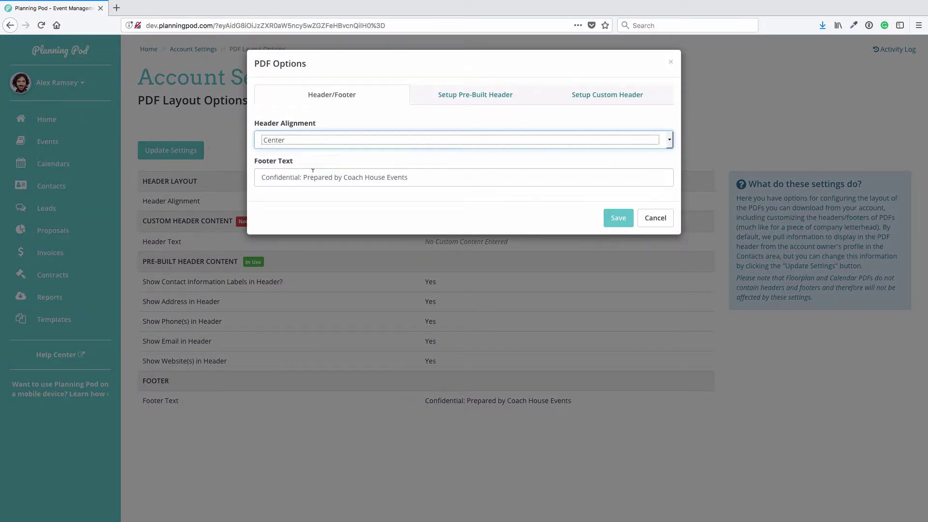
pyautogui.click(376, 177)
pyautogui.hotkey('ctrl', 'a')
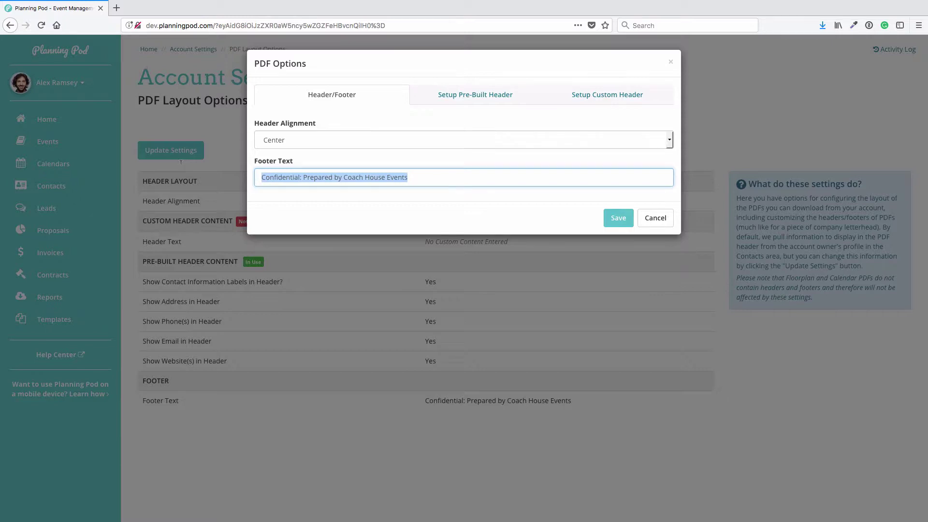
pyautogui.write('Copy')
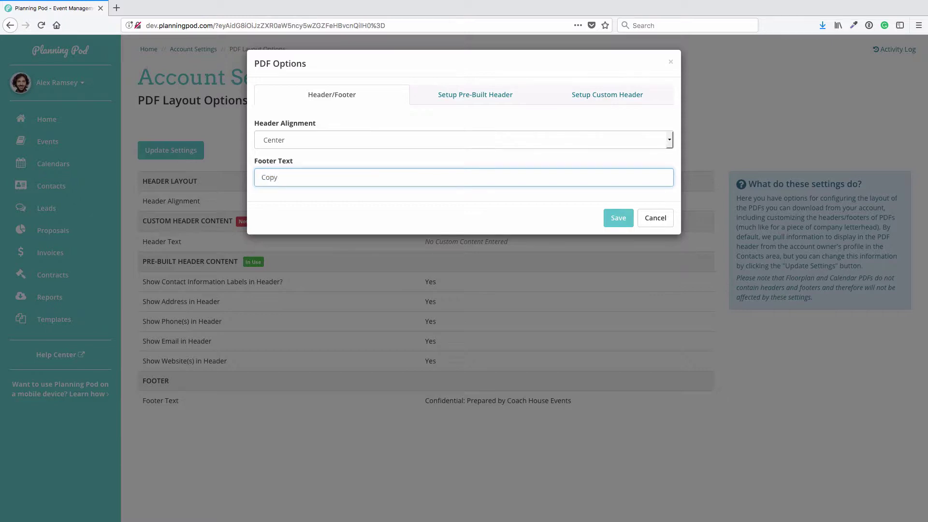
pyautogui.write('right 2018 Coach House Events LLC')
# In the pre-built header, set Show Labels, Show Website and Show Address to No.
pyautogui.click(487, 98)
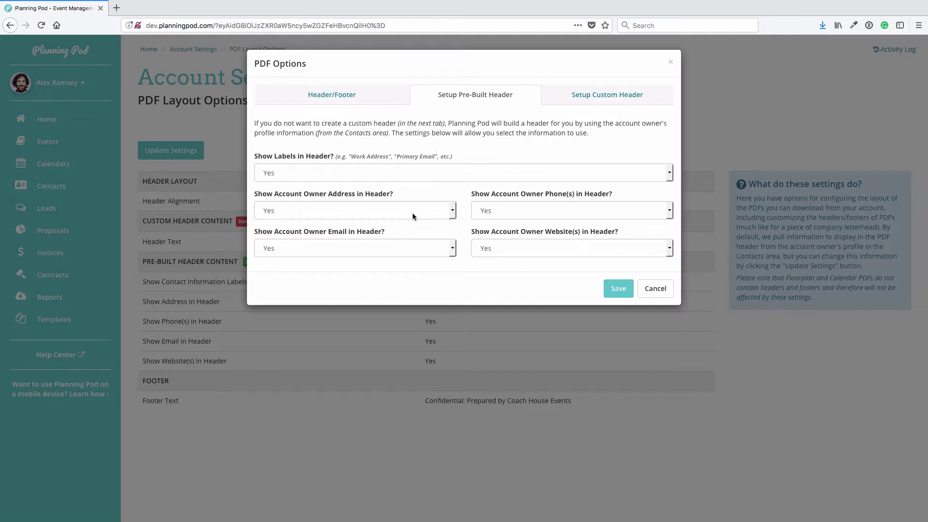
pyautogui.click(393, 179)
pyautogui.click(390, 177)
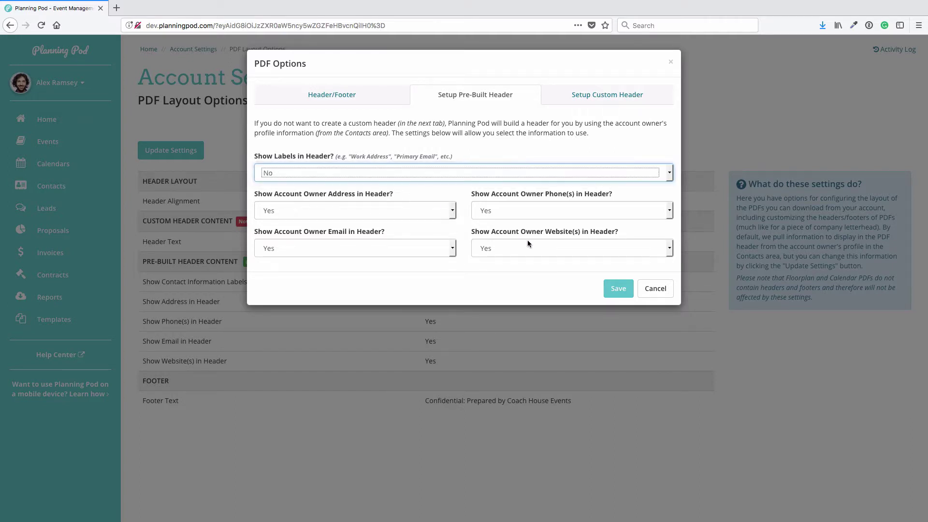
pyautogui.click(534, 248)
pyautogui.click(534, 251)
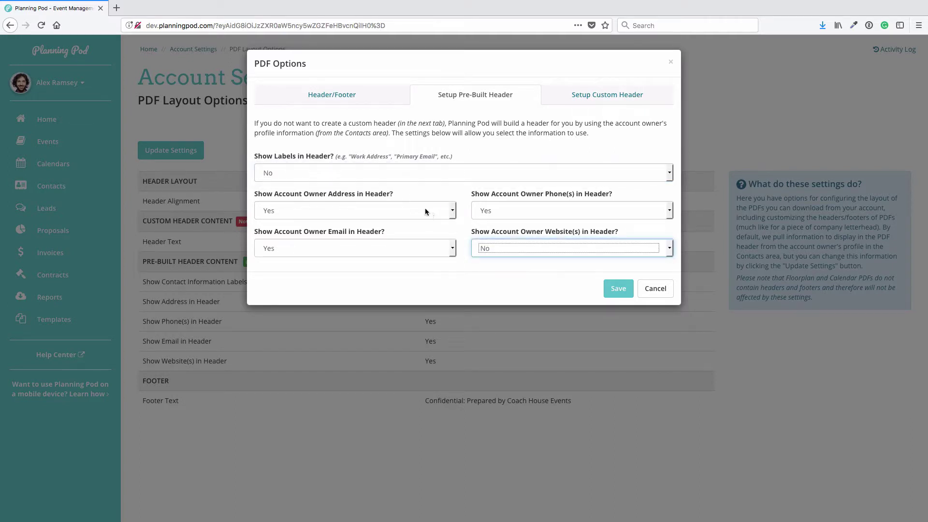
pyautogui.click(424, 209)
pyautogui.click(425, 215)
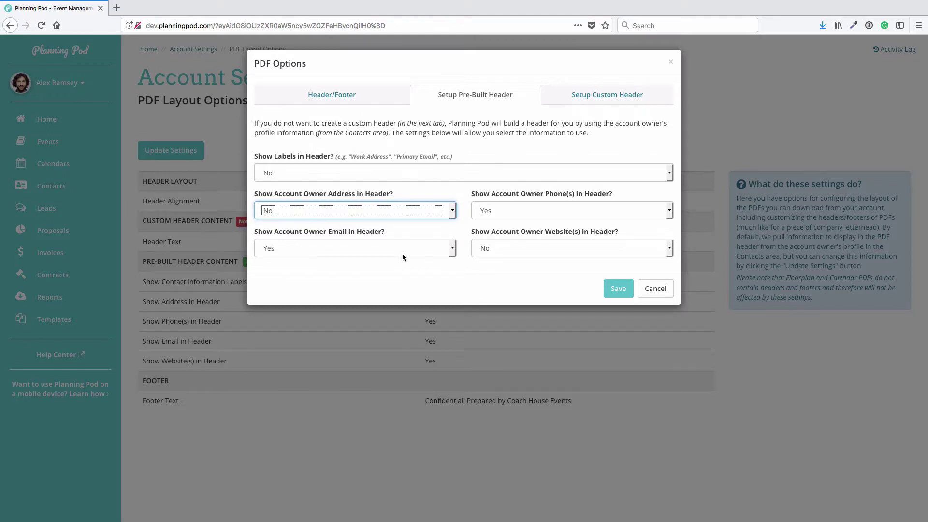
pyautogui.click(593, 95)
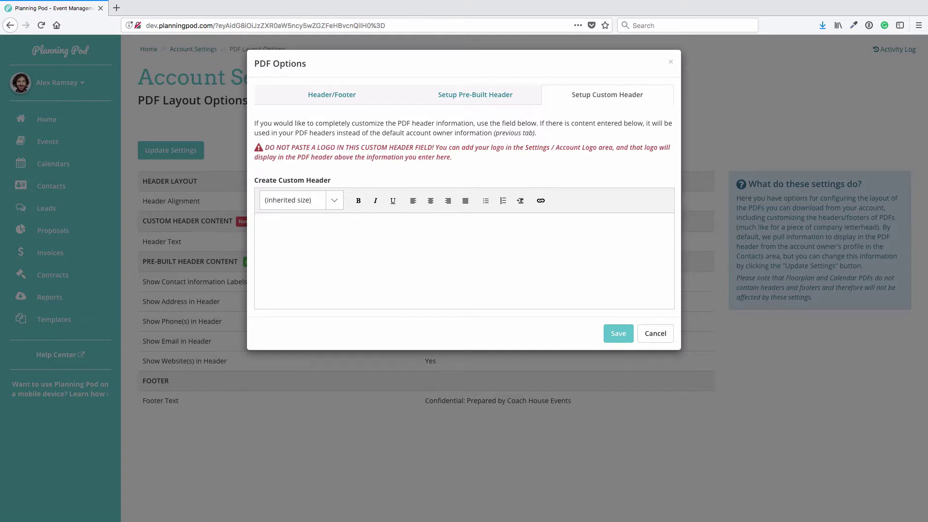
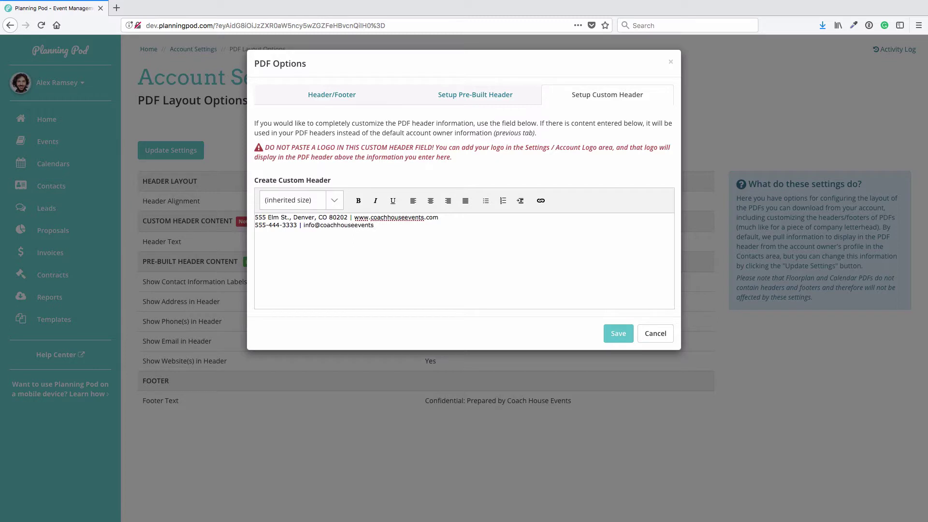
pyautogui.hotkey('ctrl', 'a')
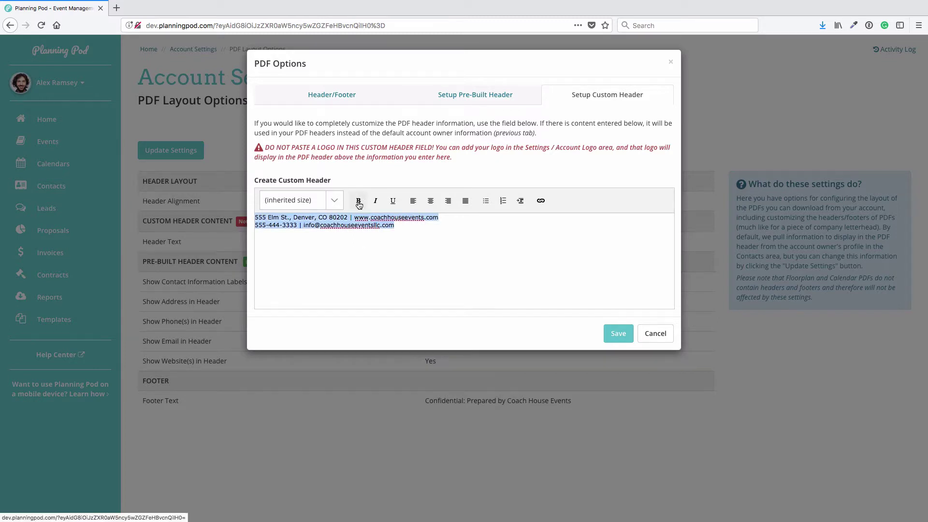
pyautogui.click(358, 200)
pyautogui.click(429, 202)
pyautogui.click(484, 259)
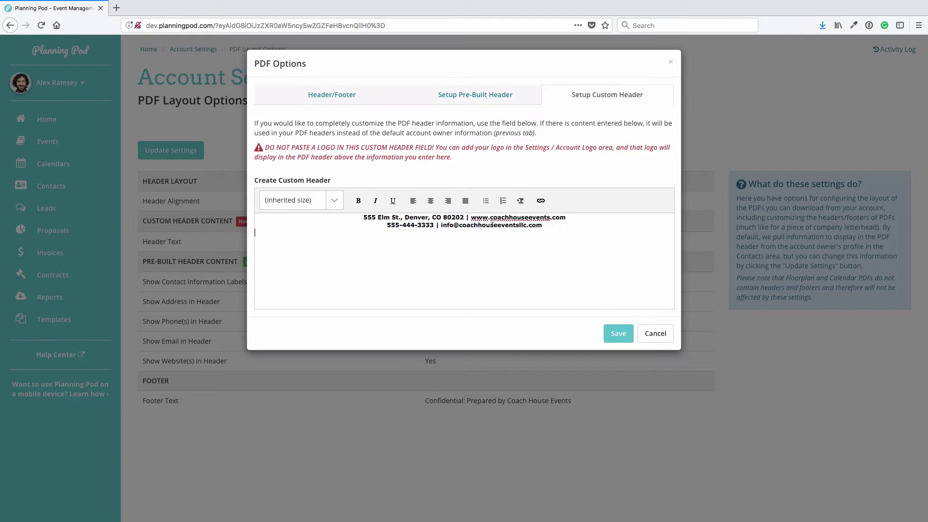
pyautogui.click(623, 334)
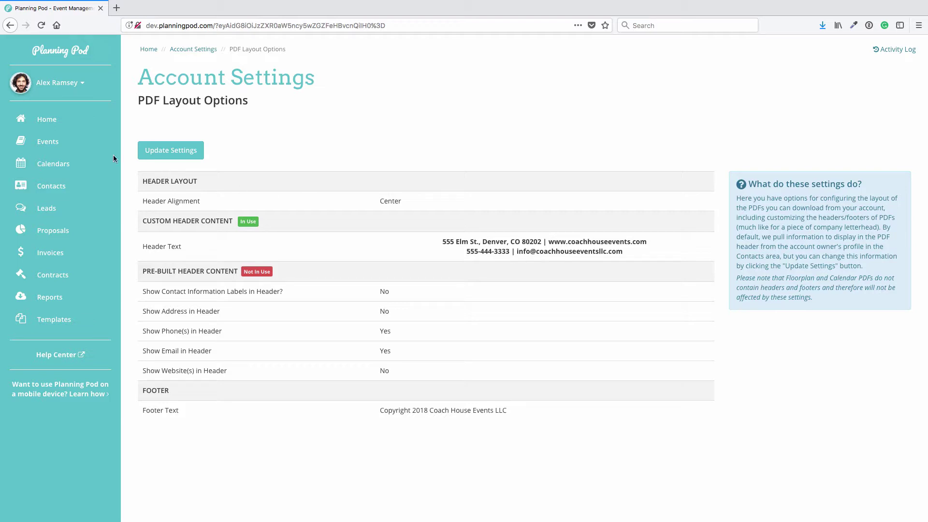
# Download the Grand Opening Party - Creative Confection event's Assigned Contacts PDF as contactList.pdf.
pyautogui.click(51, 143)
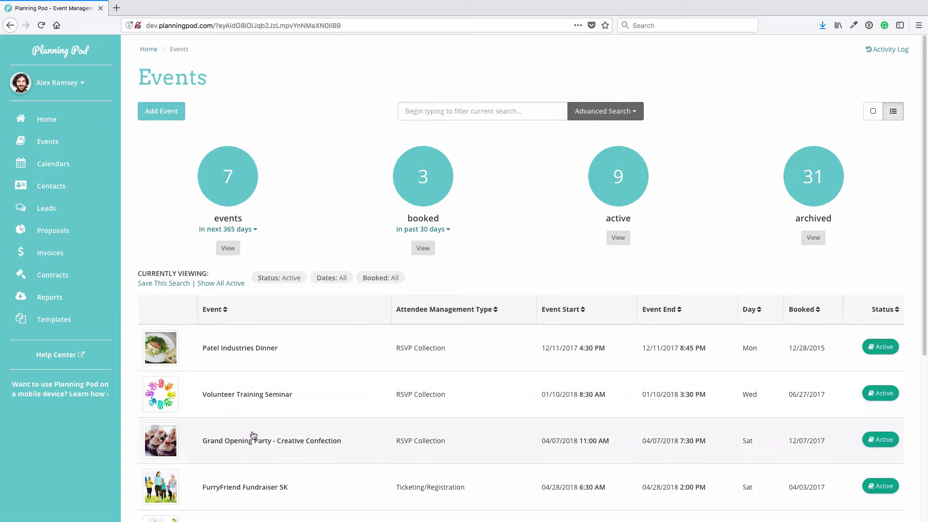
pyautogui.click(261, 440)
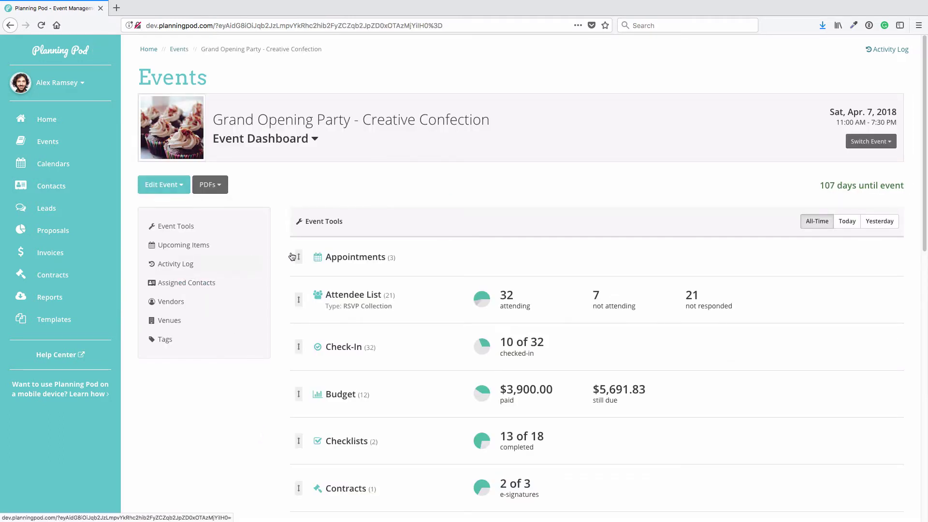
pyautogui.click(209, 184)
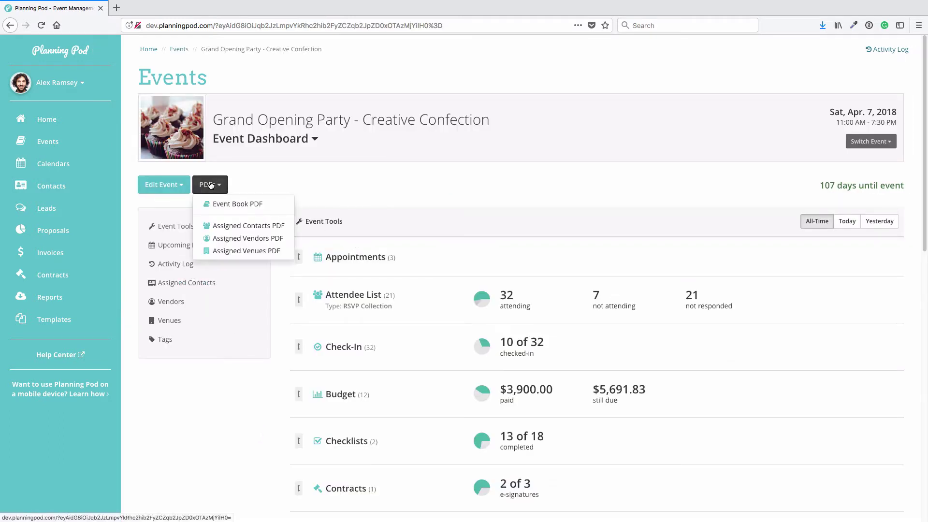
pyautogui.click(265, 226)
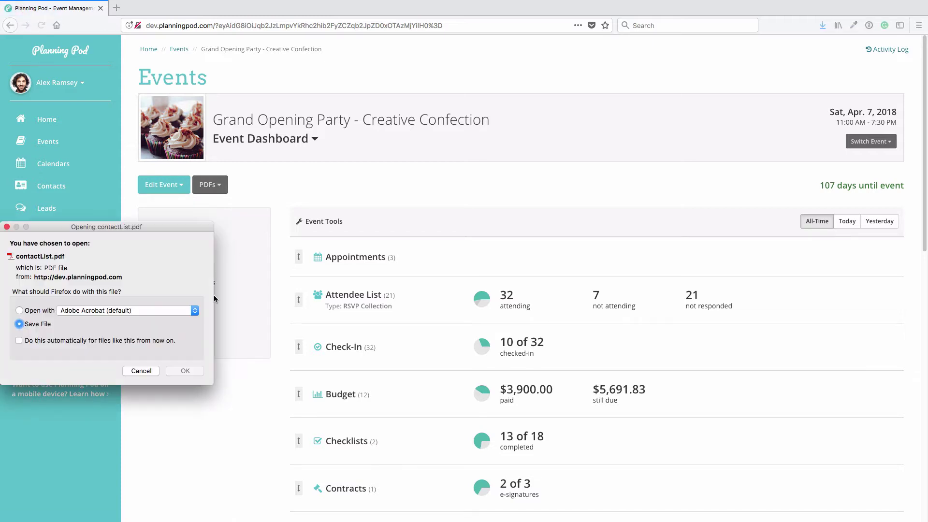
pyautogui.click(183, 370)
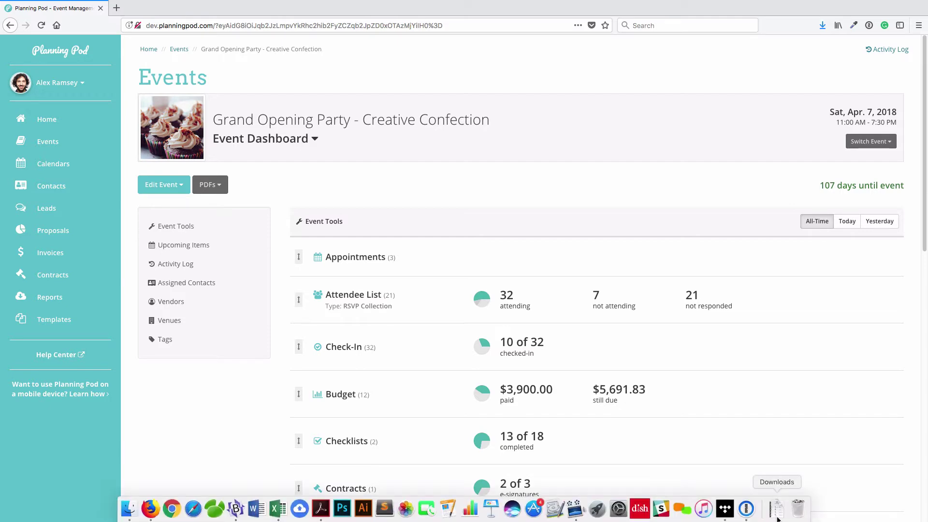
pyautogui.click(776, 509)
# Open contactList(9).pdf in Acrobat at 125% zoom and scroll through its pages.
pyautogui.click(777, 476)
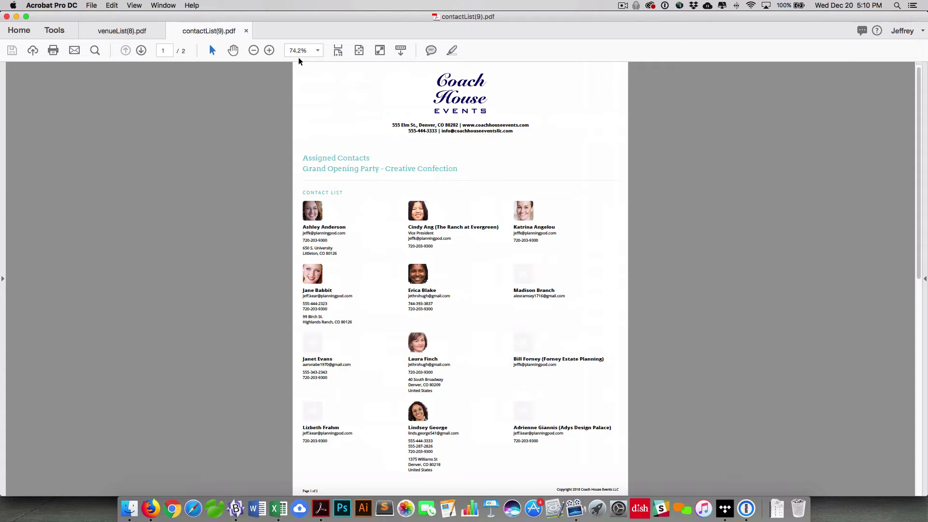
pyautogui.click(315, 50)
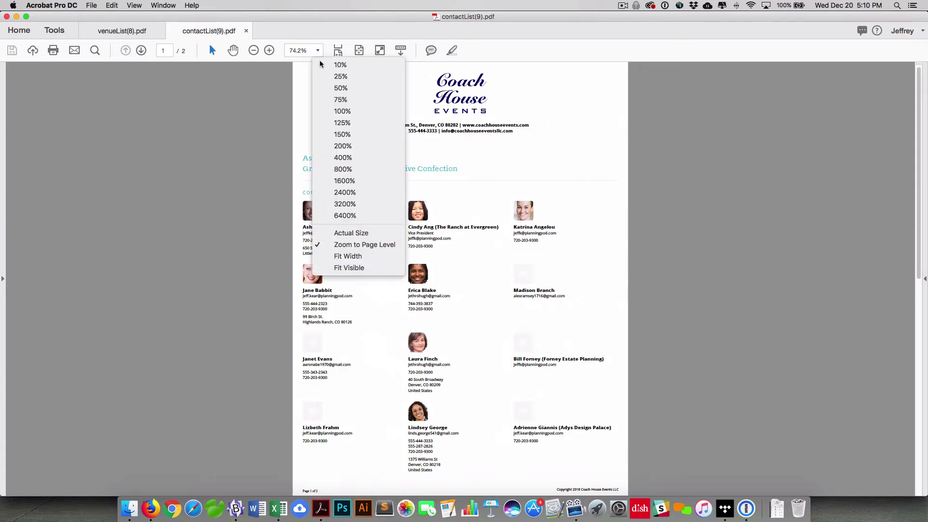
pyautogui.click(351, 123)
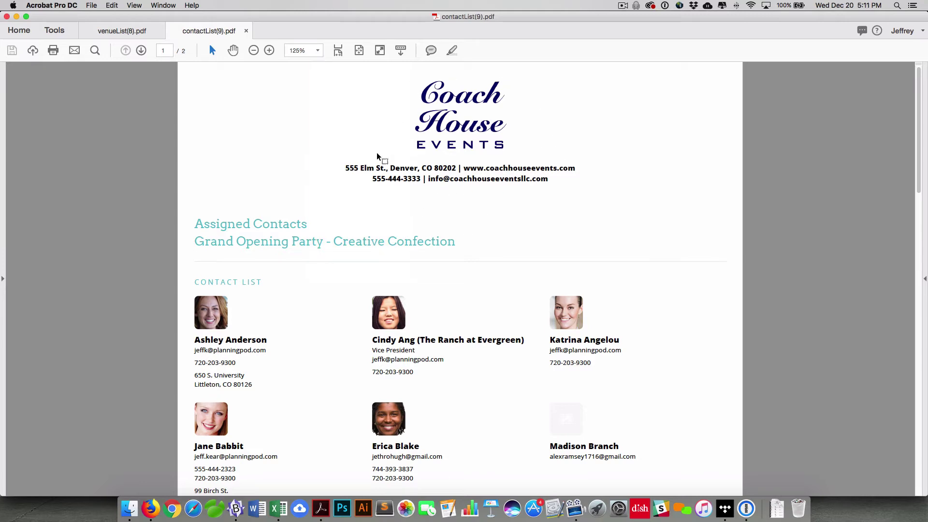
pyautogui.scroll(-20, 502, 185)
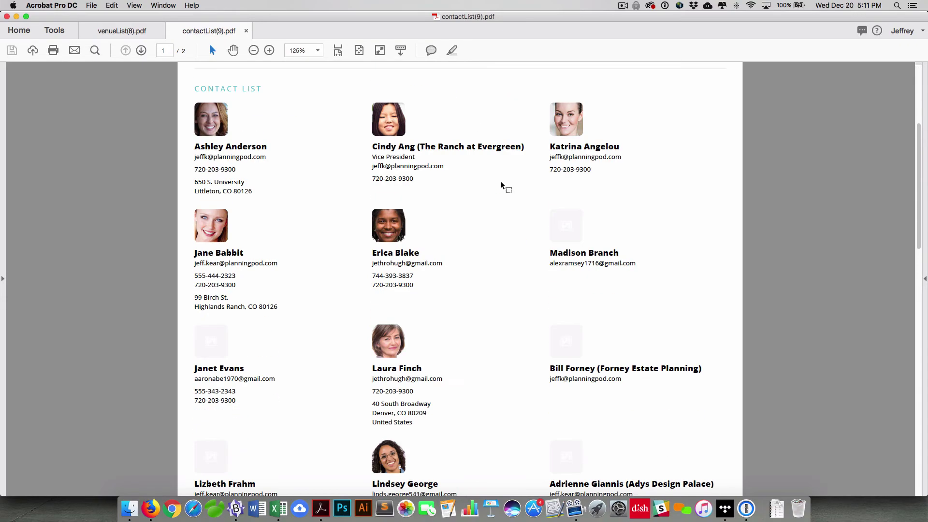
pyautogui.scroll(-2, 503, 207)
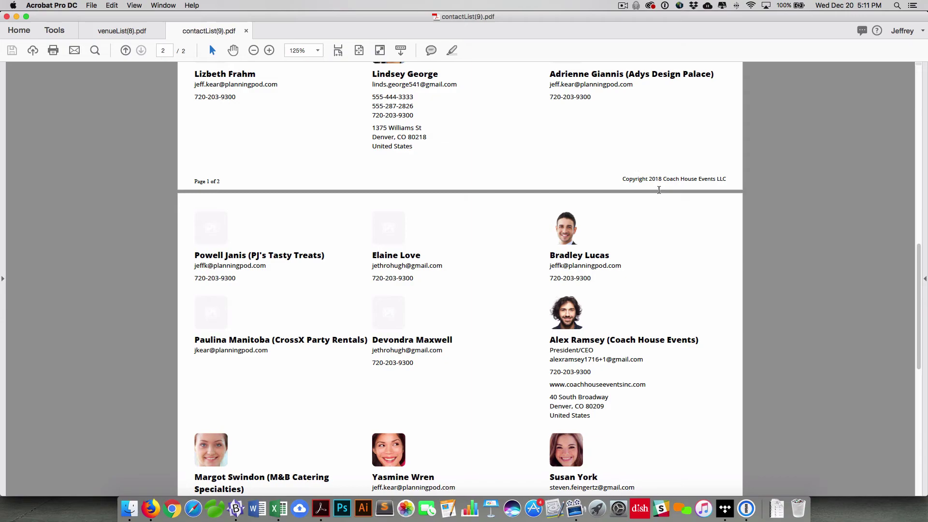
pyautogui.scroll(20, 658, 190)
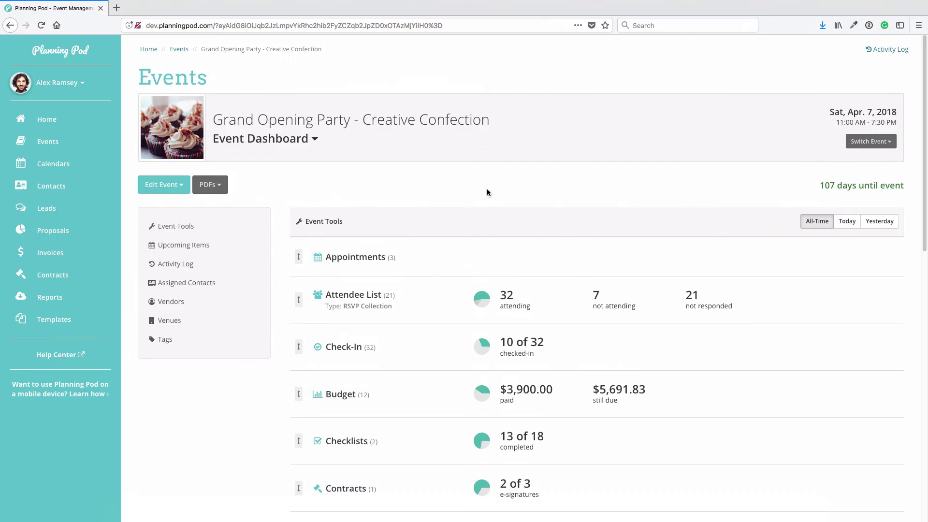
# Go back to the Home page to view the logo and bold centred description.
pyautogui.click(59, 120)
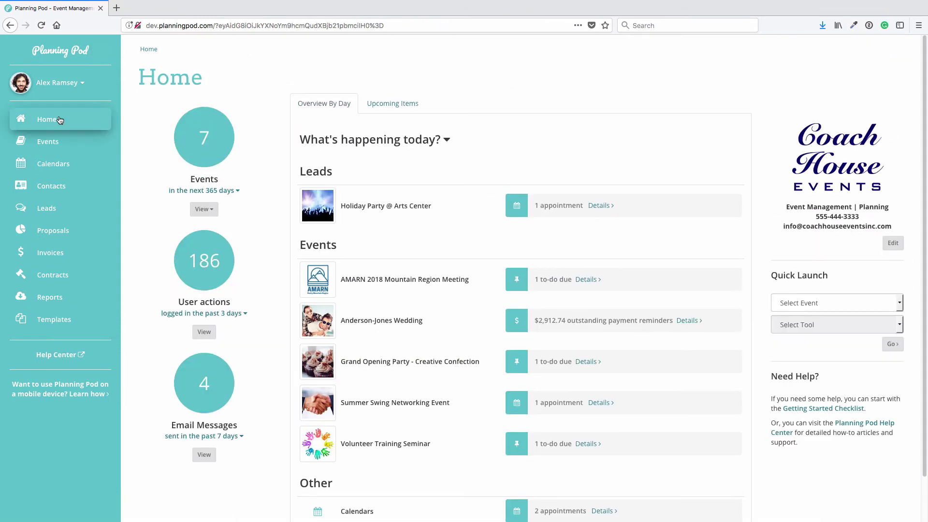